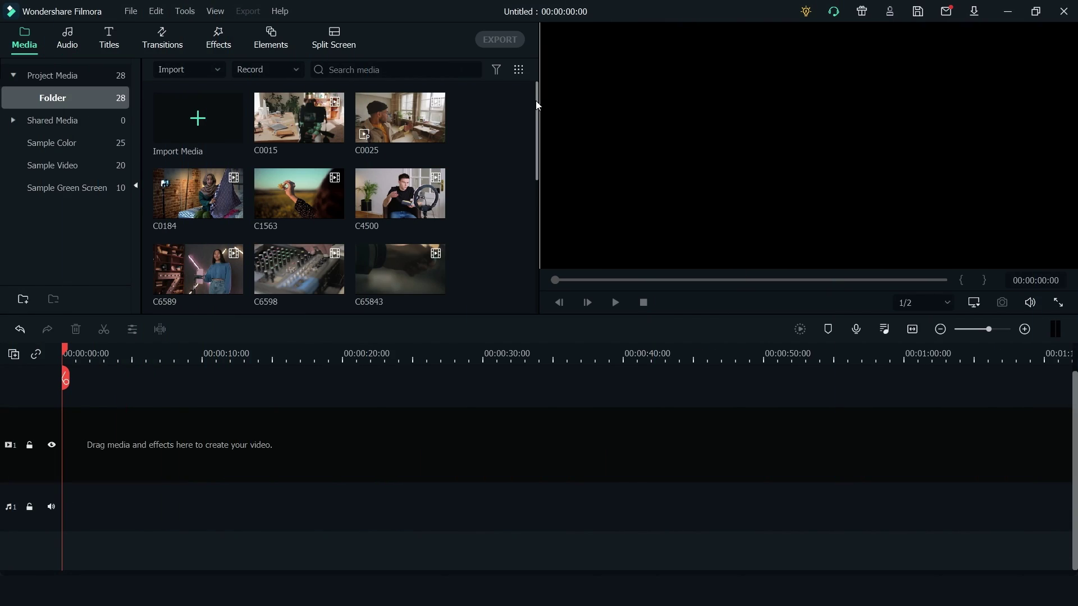
Step: Create the A roll, B roll and Photos folders under Project Media
{"action": "left_click_drag", "start_coordinate": [537, 105], "coordinate": [537, 129]}
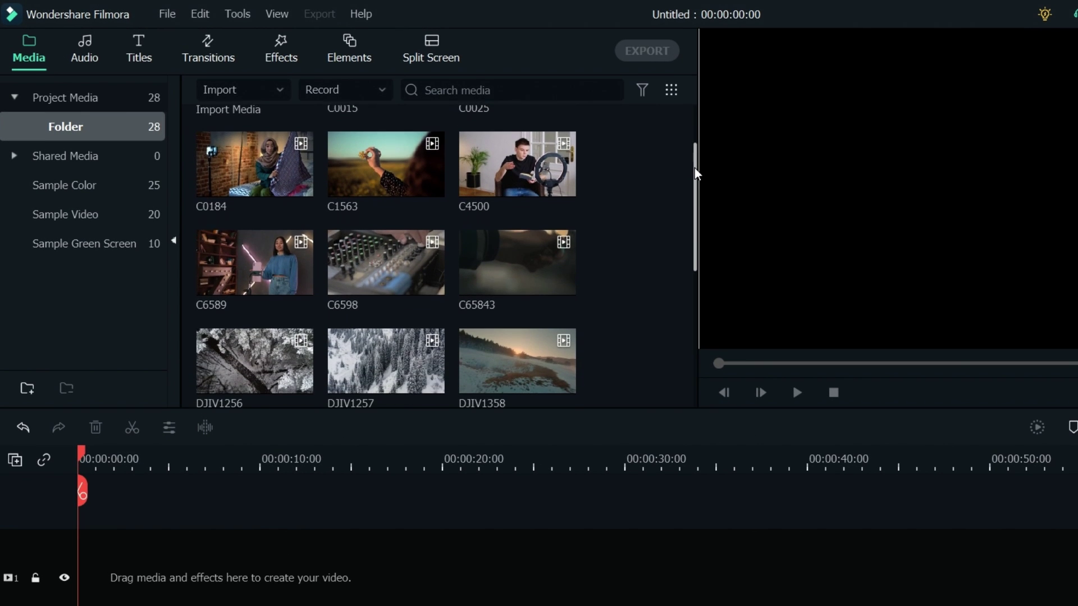
{"action": "left_click_drag", "start_coordinate": [695, 169], "coordinate": [697, 135]}
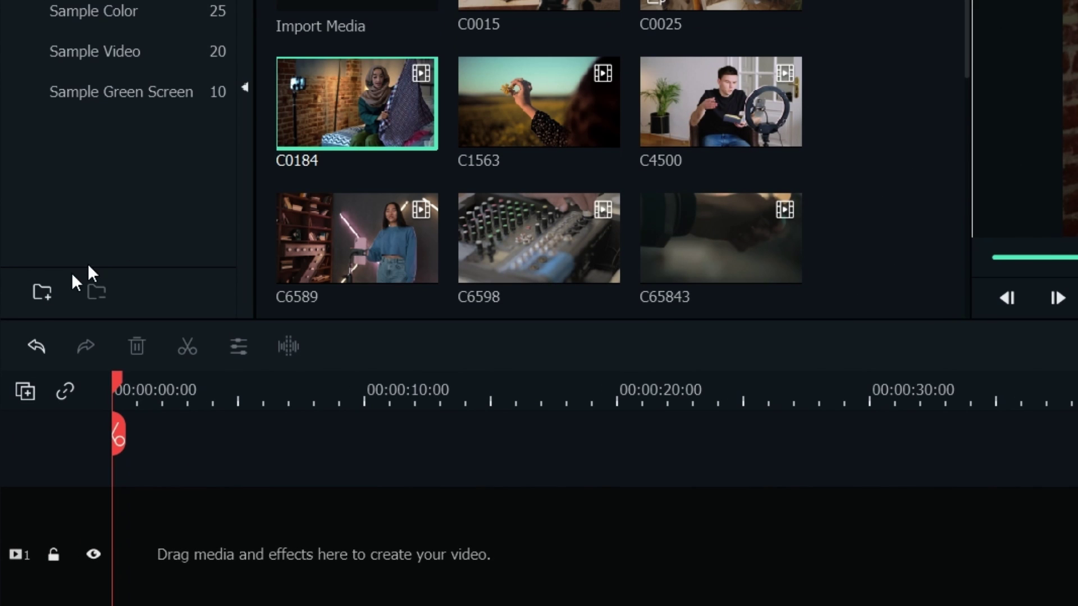
{"action": "left_click", "coordinate": [40, 293]}
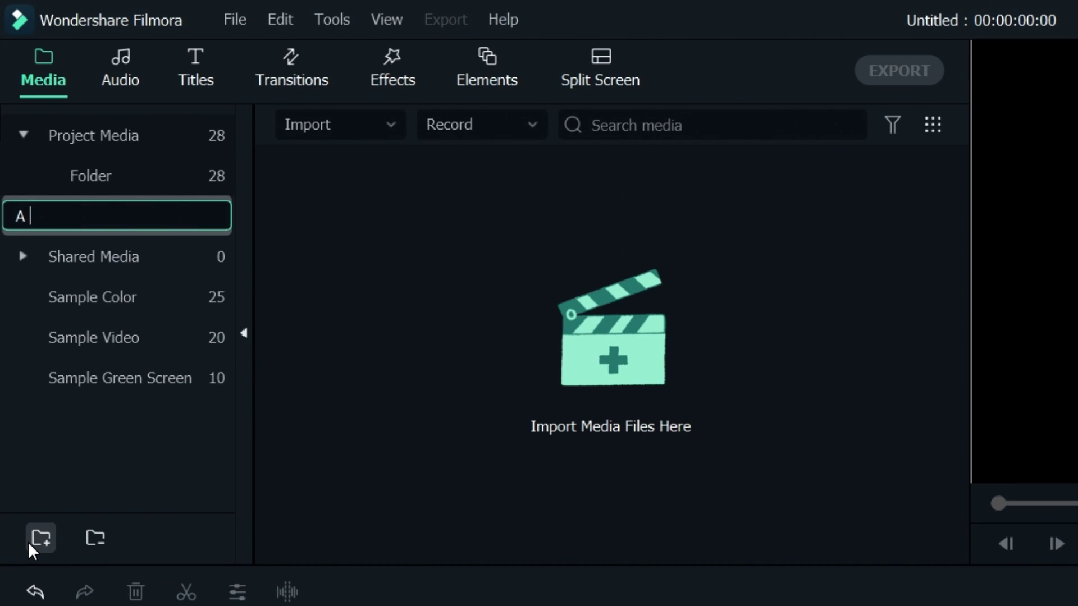
{"action": "type", "text": "A roll"}
{"action": "key", "text": "Return"}
{"action": "left_click", "coordinate": [28, 541]}
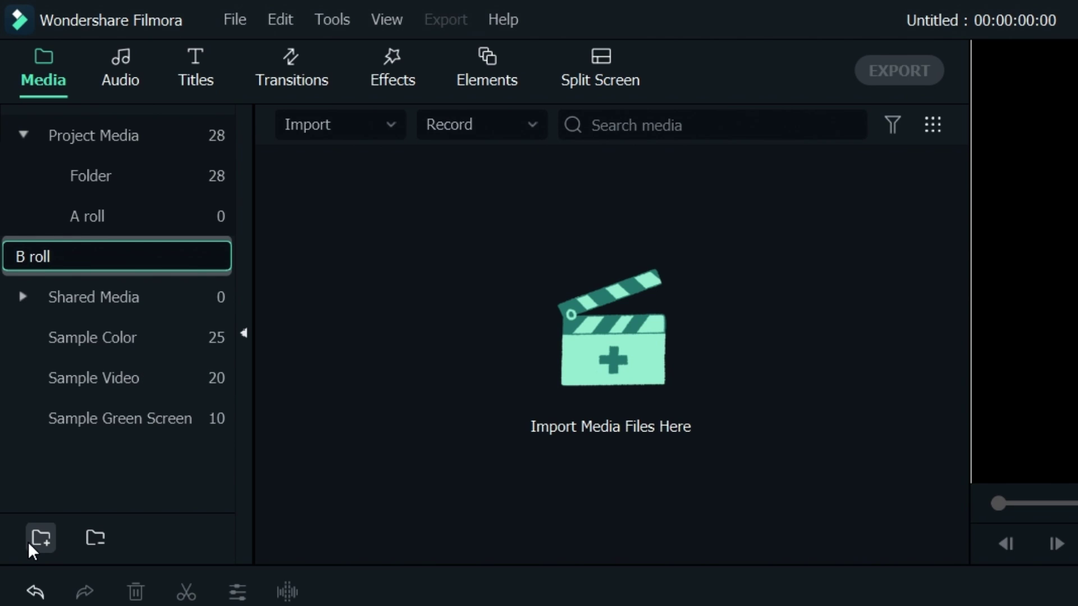
{"action": "key", "text": "Return"}
{"action": "left_click", "coordinate": [28, 541]}
{"action": "type", "text": "Photos"}
{"action": "key", "text": "Return"}
Step: Add the Audio, Sound FX, Music and Drone Footage folders
{"action": "left_click", "coordinate": [29, 541]}
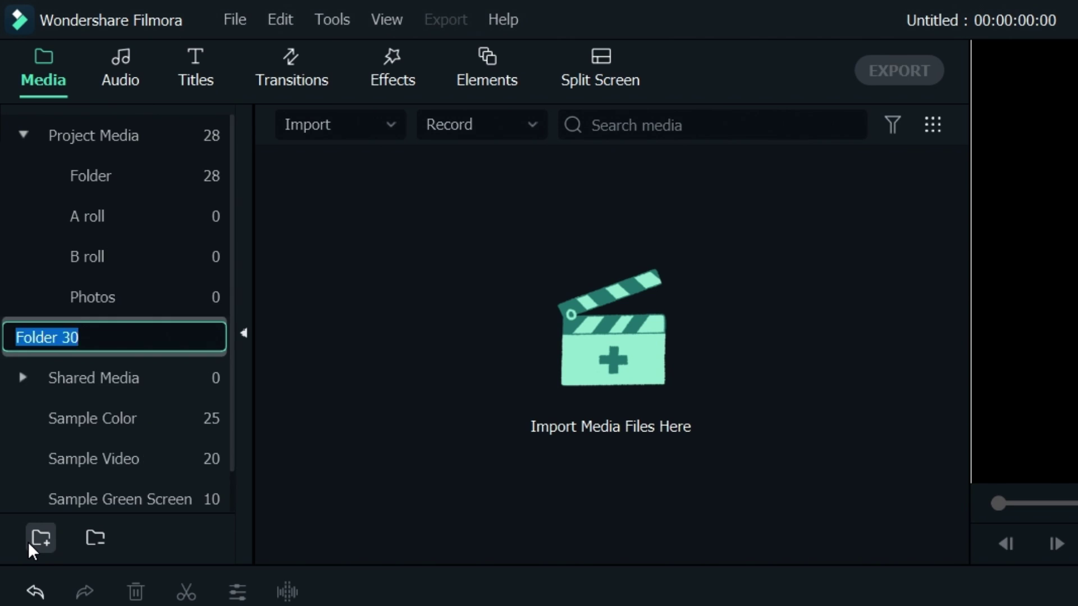
{"action": "type", "text": "Audio"}
{"action": "key", "text": "Return"}
{"action": "left_click", "coordinate": [28, 541]}
{"action": "type", "text": "Sound FX"}
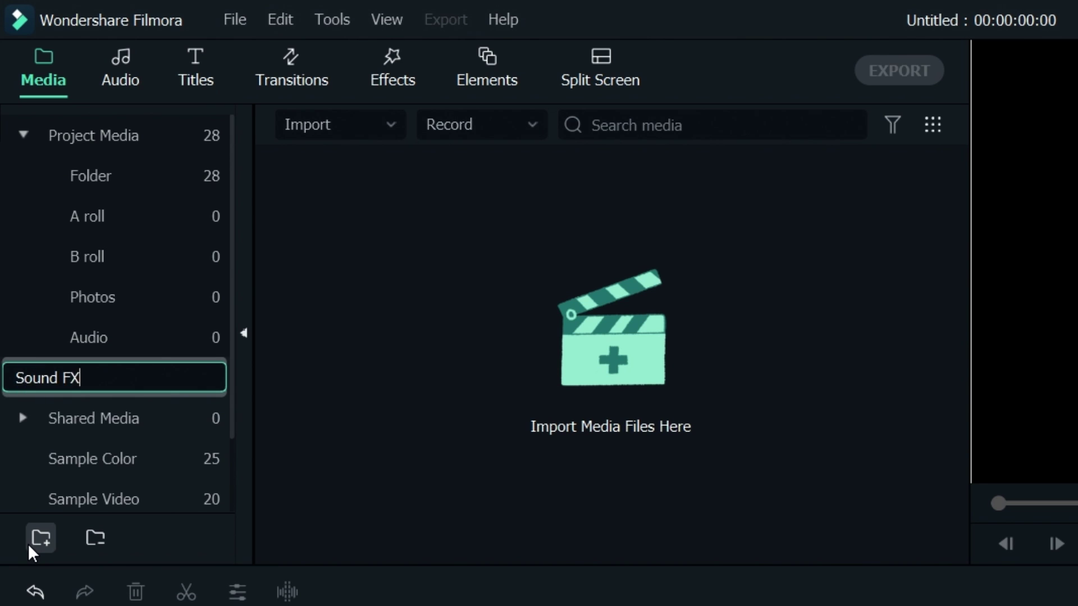
{"action": "key", "text": "Return"}
{"action": "left_click", "coordinate": [28, 542]}
{"action": "type", "text": "Music"}
{"action": "key", "text": "Return"}
{"action": "left_click", "coordinate": [28, 541]}
{"action": "type", "text": "Drone Footage"}
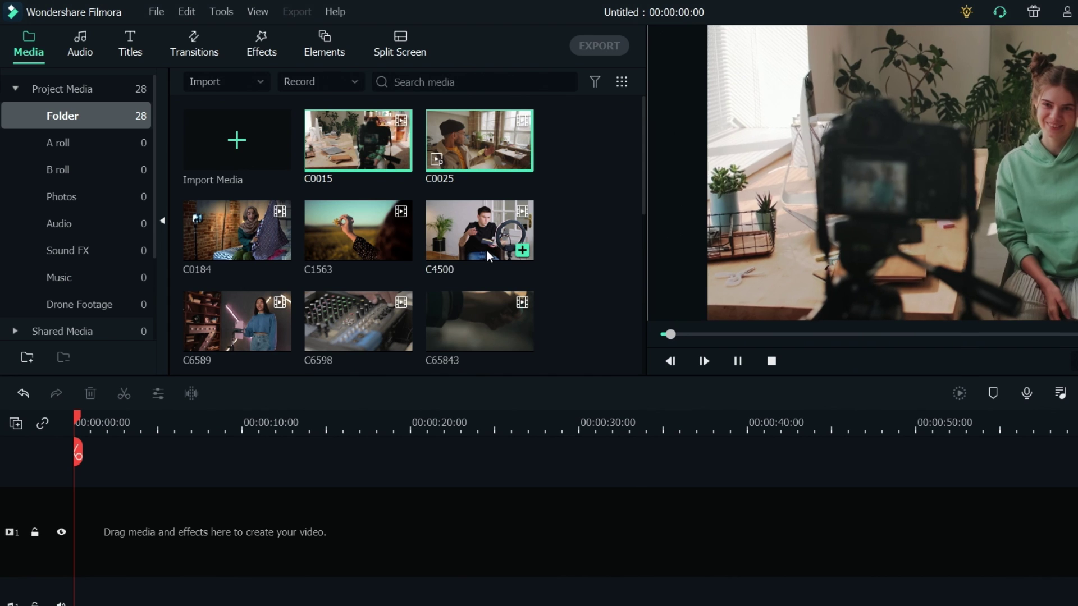
Step: Move the selected clips, including C0184 and C6589, into A roll and the audio clips into Sound FX
{"action": "left_click", "coordinate": [248, 234], "text": "ctrl"}
{"action": "left_click", "coordinate": [260, 331], "text": "ctrl"}
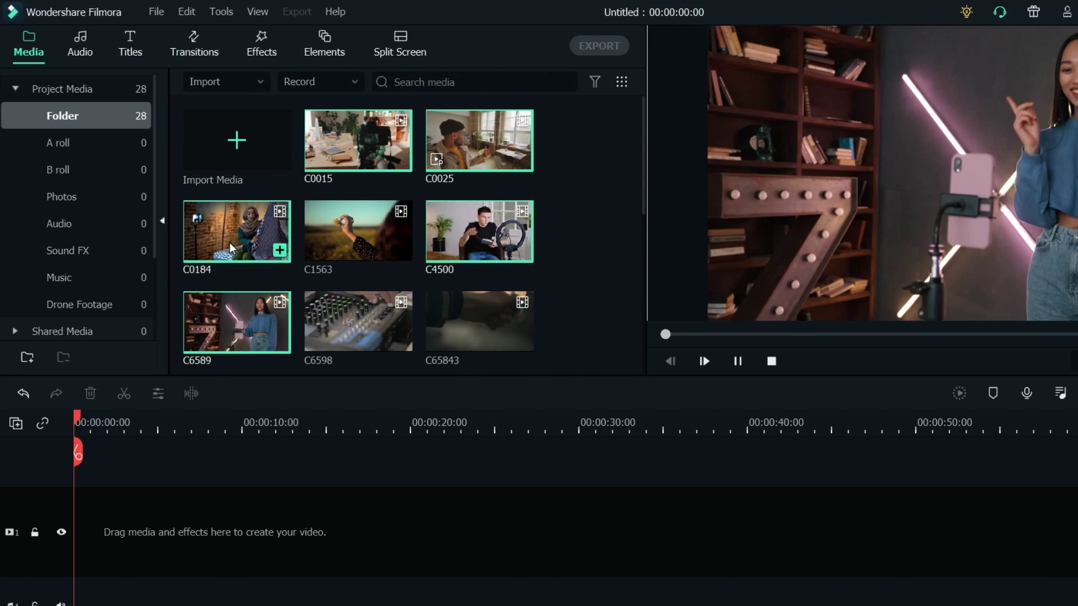
{"action": "left_click_drag", "start_coordinate": [62, 149], "coordinate": [59, 142]}
{"action": "left_click", "coordinate": [59, 143]}
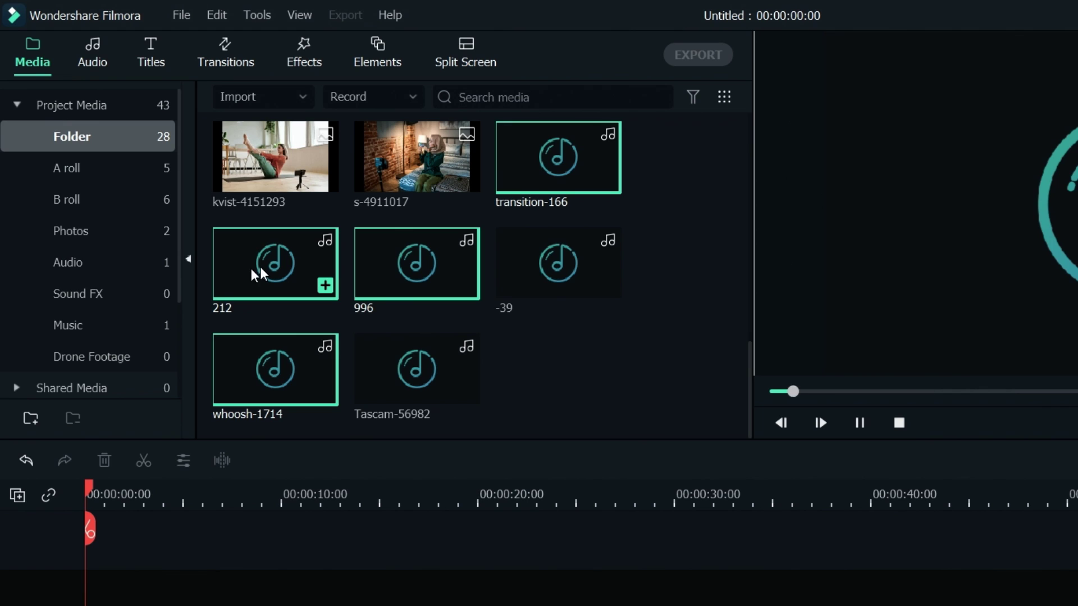
{"action": "left_click_drag", "start_coordinate": [102, 292], "coordinate": [91, 295]}
{"action": "left_click", "coordinate": [91, 295]}
{"action": "left_click", "coordinate": [96, 166]}
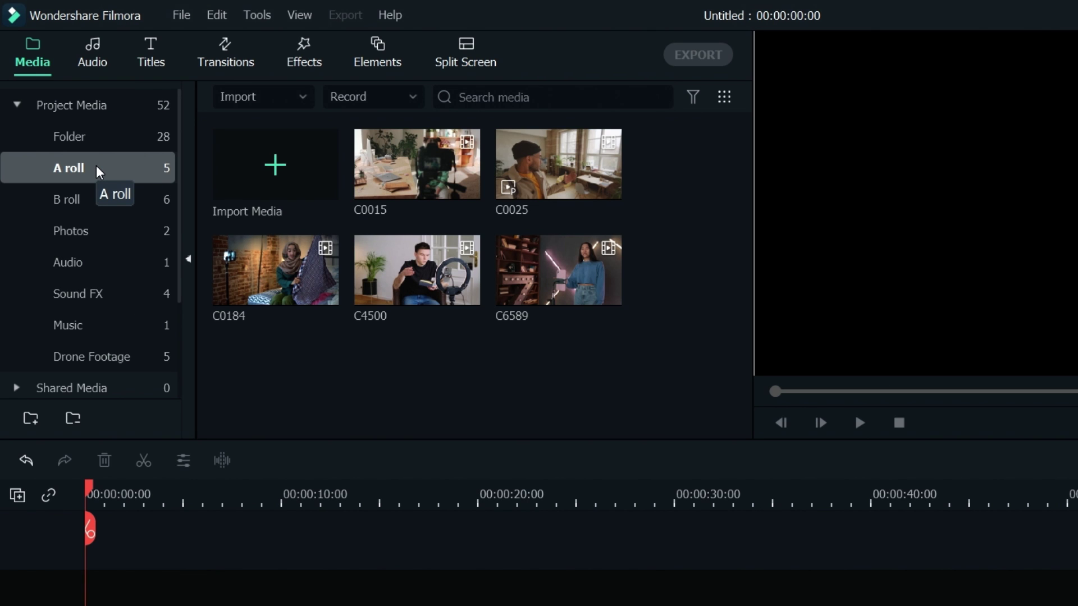
Step: Rename clips C0015 and C0025 to vlog titles named after their presenters
{"action": "right_click", "coordinate": [366, 171]}
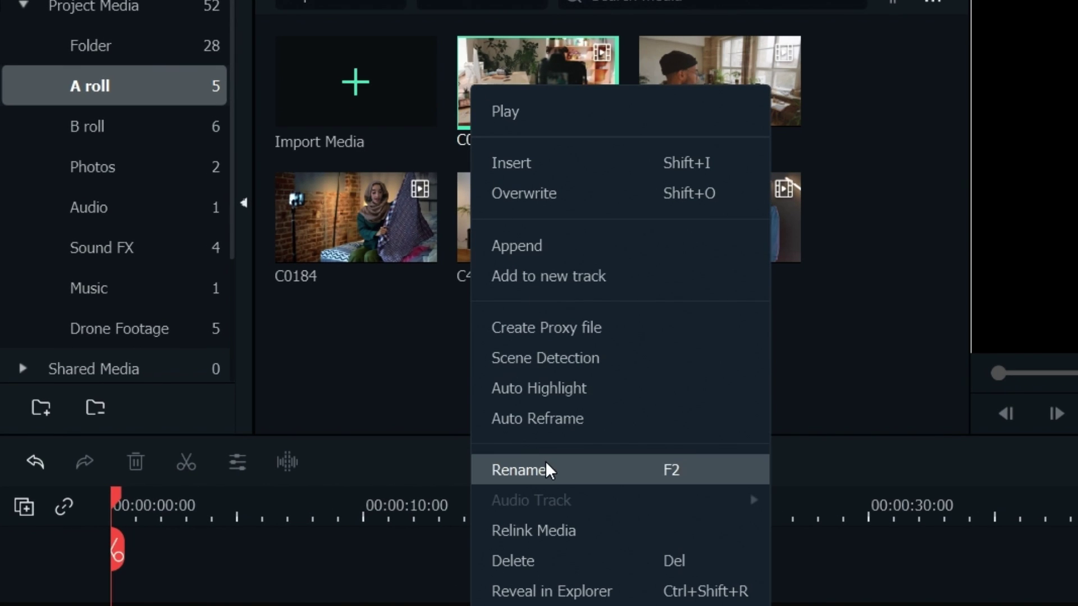
{"action": "left_click", "coordinate": [546, 469]}
{"action": "type", "text": "Luisa Vl"}
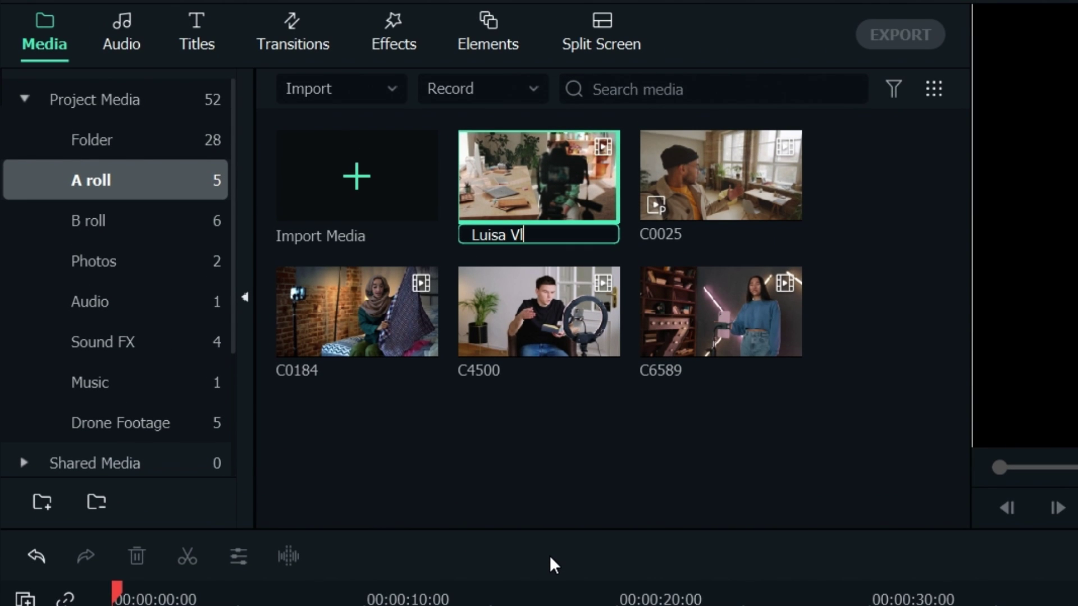
{"action": "type", "text": "og"}
{"action": "left_click", "coordinate": [756, 163]}
{"action": "right_click", "coordinate": [756, 163]}
{"action": "left_click", "coordinate": [802, 548]}
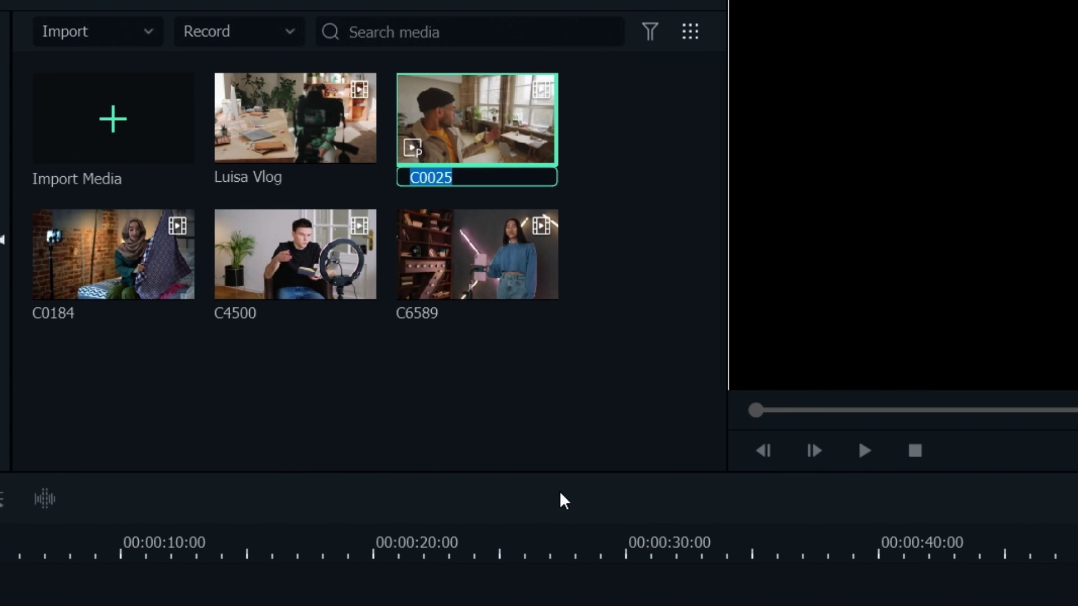
{"action": "type", "text": "Marcus Vlog"}
{"action": "left_click", "coordinate": [530, 446]}
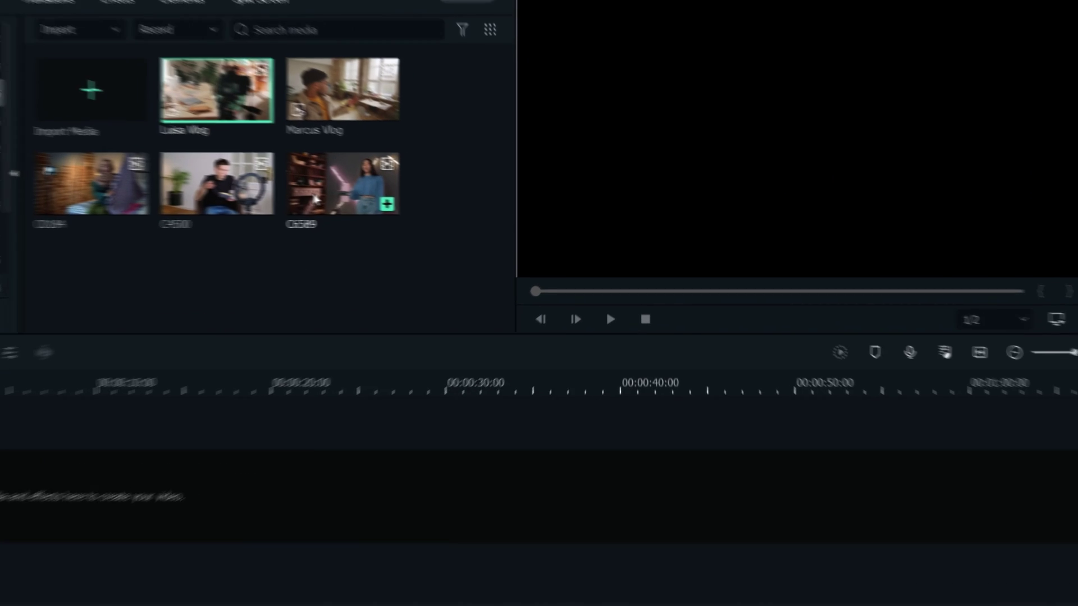
Step: Create a proxy for C6589, place it on the timeline, and open the YouTube export settings
{"action": "right_click", "coordinate": [377, 203]}
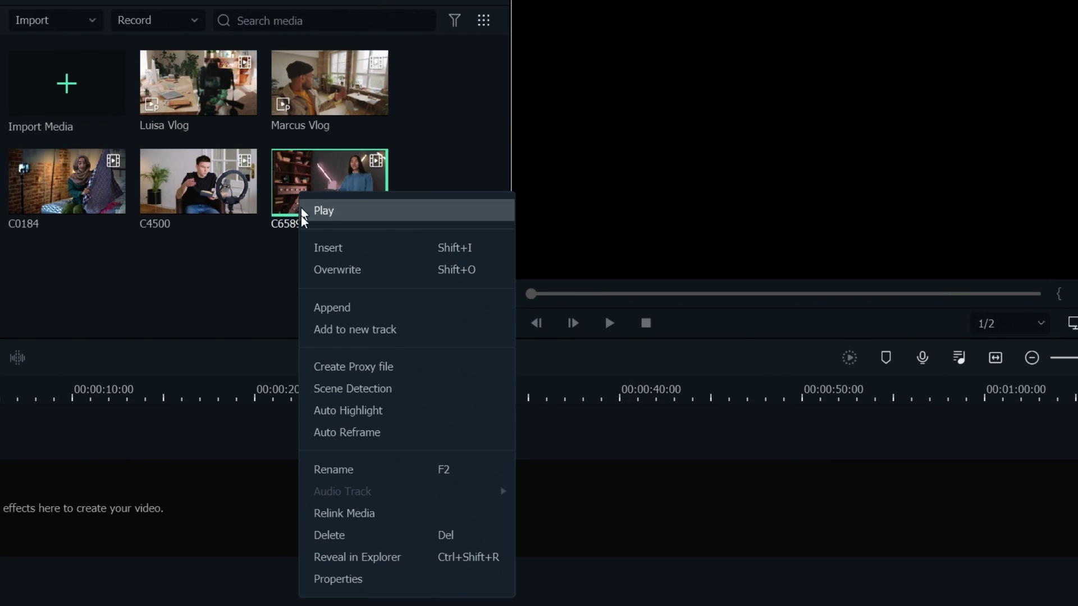
{"action": "left_click", "coordinate": [332, 366]}
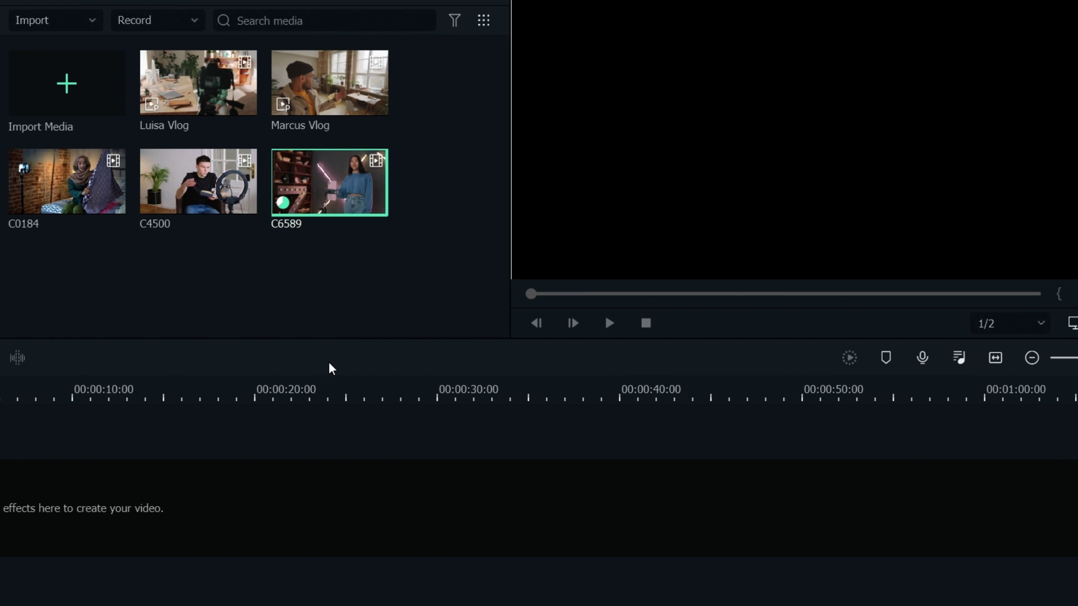
{"action": "left_click_drag", "start_coordinate": [330, 183], "coordinate": [0, 515]}
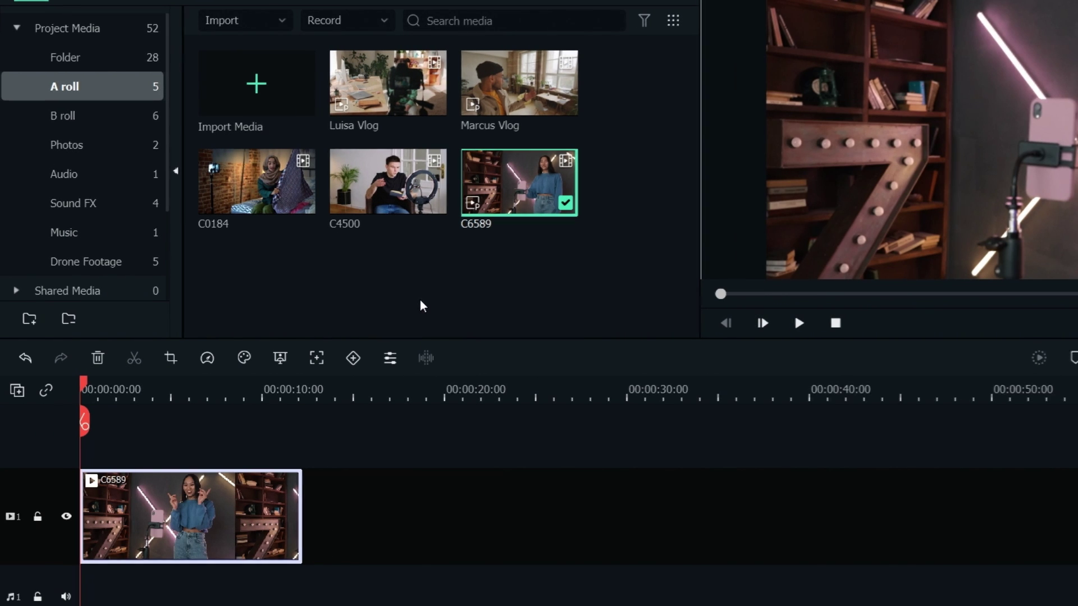
{"action": "left_click", "coordinate": [651, 0]}
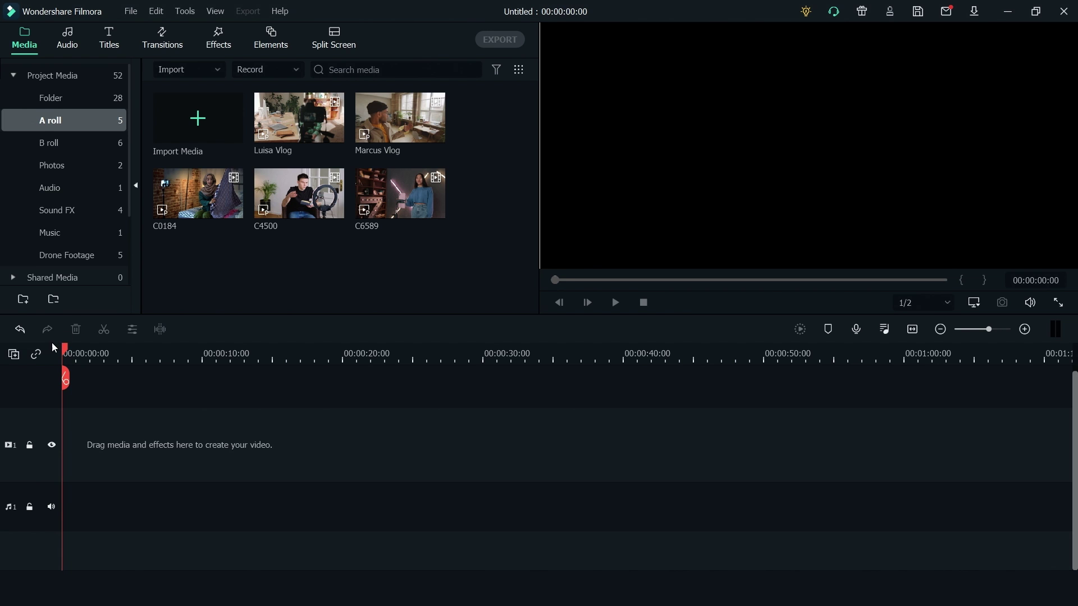
Step: Add two video tracks and an audio track, then place both vlog clips back to back on track 1
{"action": "left_click", "coordinate": [13, 354]}
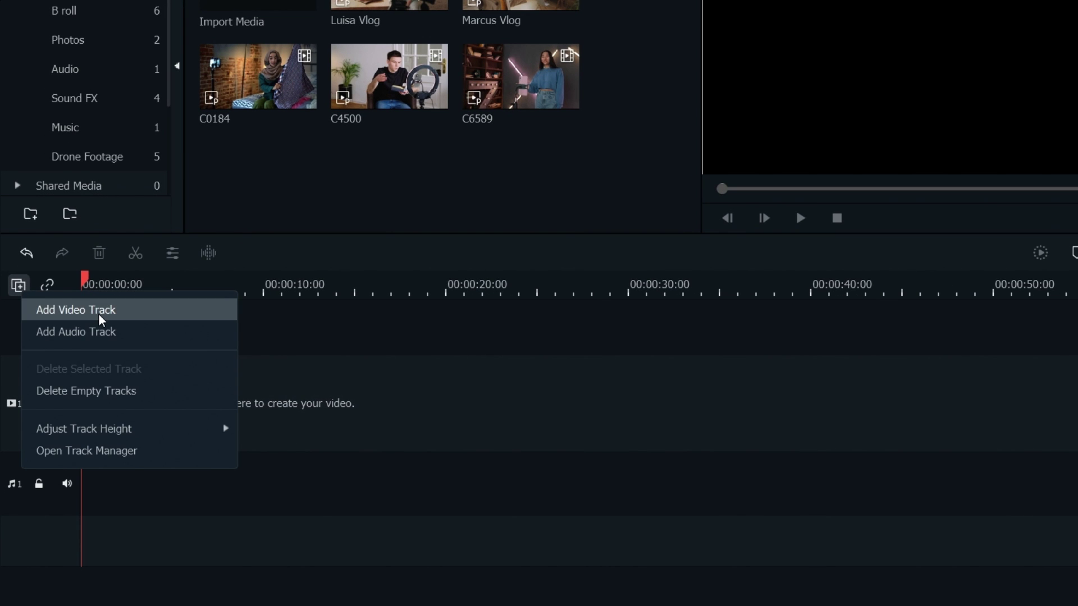
{"action": "left_click", "coordinate": [99, 315]}
{"action": "left_click", "coordinate": [16, 286]}
{"action": "left_click", "coordinate": [56, 310]}
{"action": "left_click", "coordinate": [18, 285]}
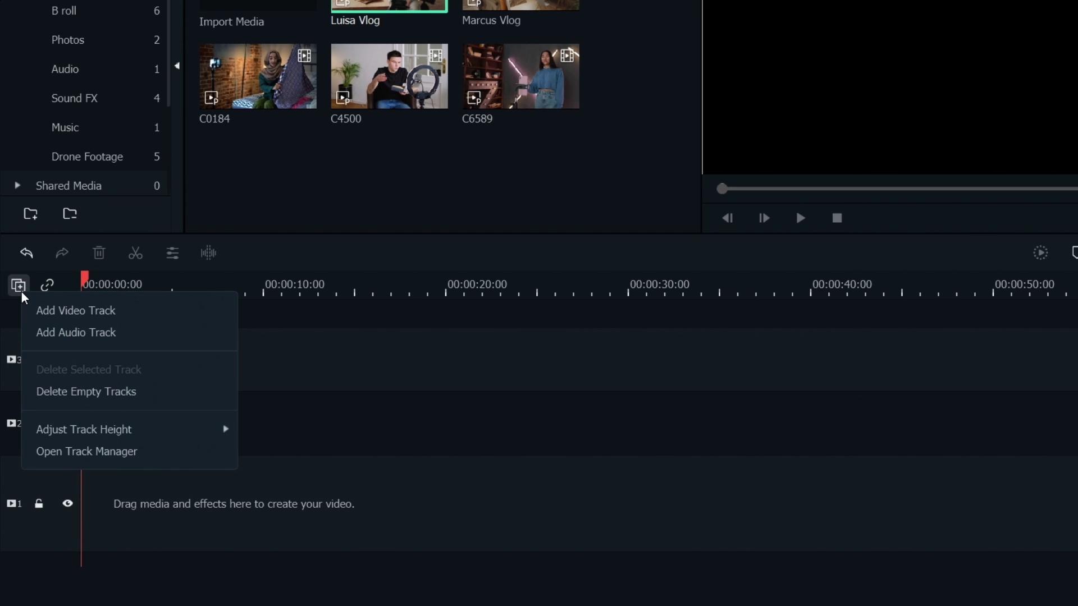
{"action": "left_click", "coordinate": [62, 332]}
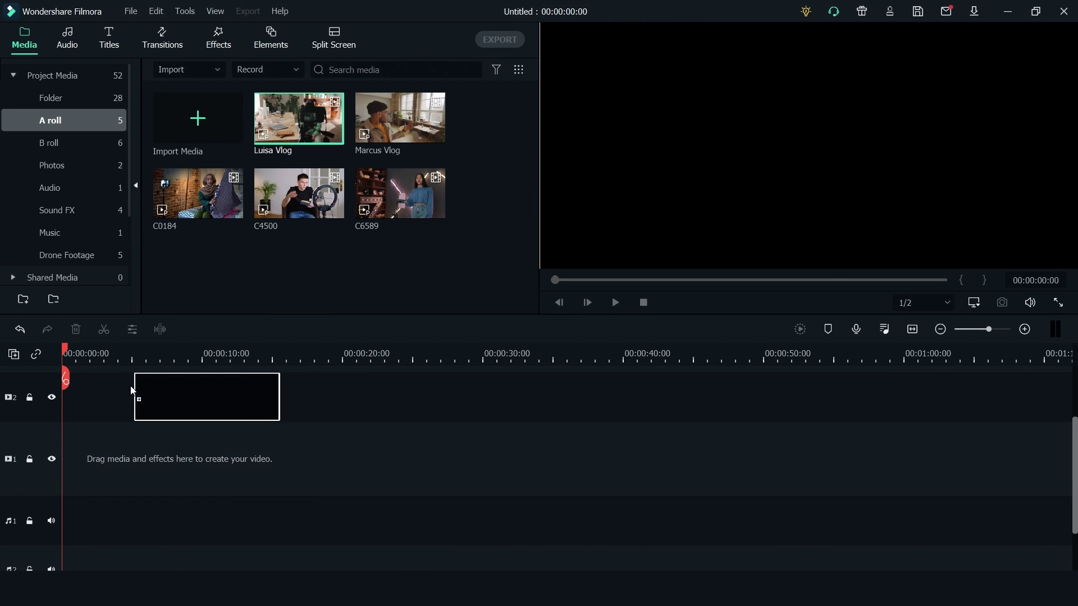
{"action": "left_click_drag", "start_coordinate": [133, 392], "coordinate": [72, 465]}
{"action": "left_click_drag", "start_coordinate": [401, 118], "coordinate": [218, 482]}
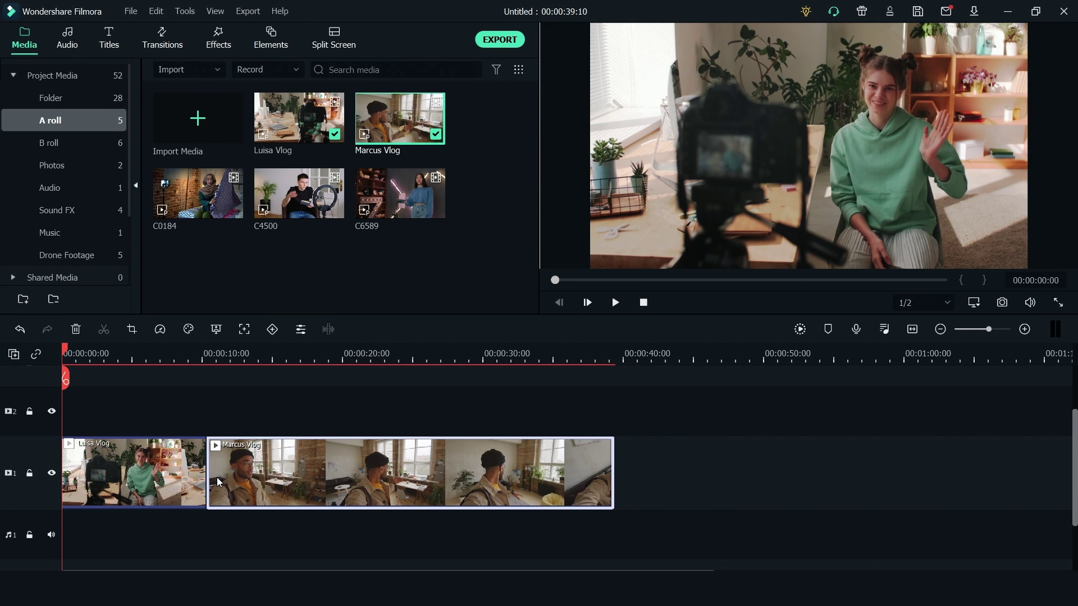
Step: Add C4500 after the vlogs and lay C1563, C6598 and production ID_39502 on video track 2
{"action": "left_click_drag", "start_coordinate": [369, 286], "coordinate": [623, 486]}
{"action": "left_click", "coordinate": [67, 143]}
{"action": "left_click_drag", "start_coordinate": [300, 118], "coordinate": [152, 425]}
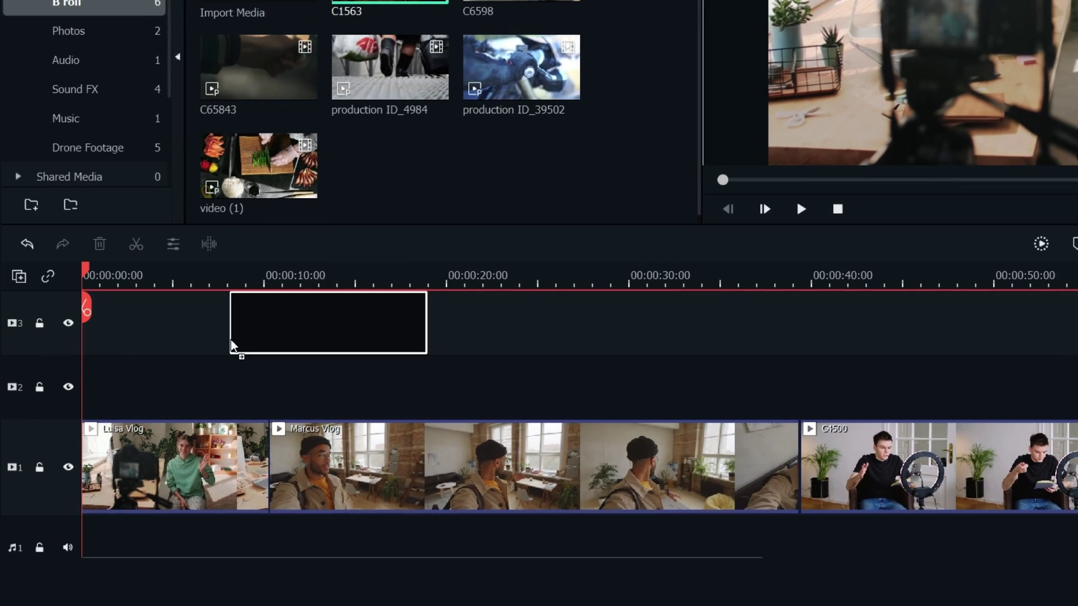
{"action": "left_click_drag", "start_coordinate": [521, 5], "coordinate": [486, 387]}
{"action": "left_click_drag", "start_coordinate": [521, 67], "coordinate": [1077, 393]}
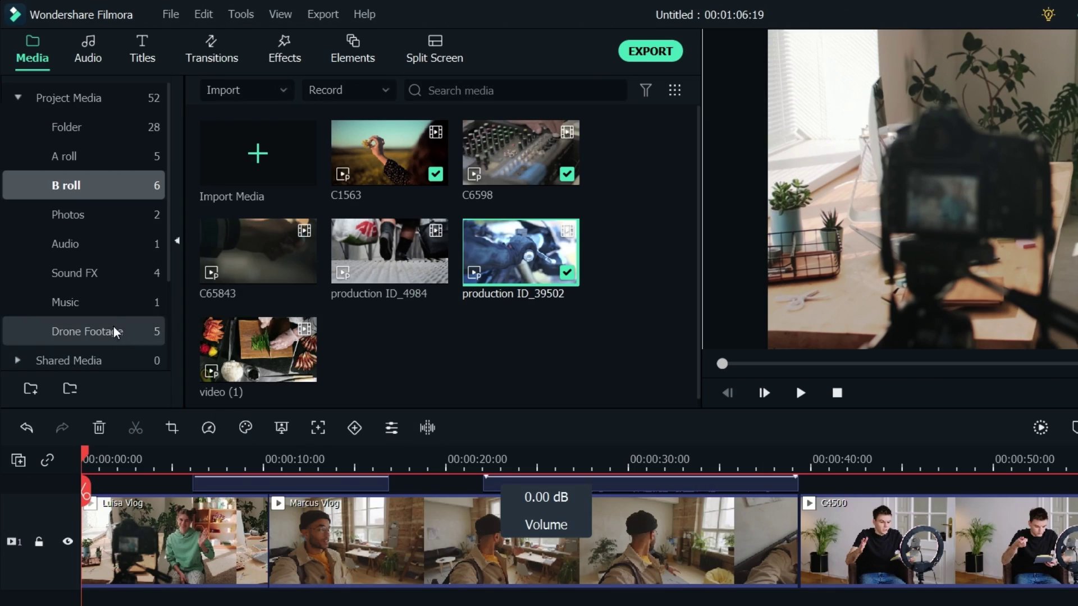
Step: Put Tascam-56982 on audio track 1 and the -39 music on audio track 2
{"action": "left_click", "coordinate": [84, 253]}
{"action": "left_click_drag", "start_coordinate": [377, 169], "coordinate": [269, 605]}
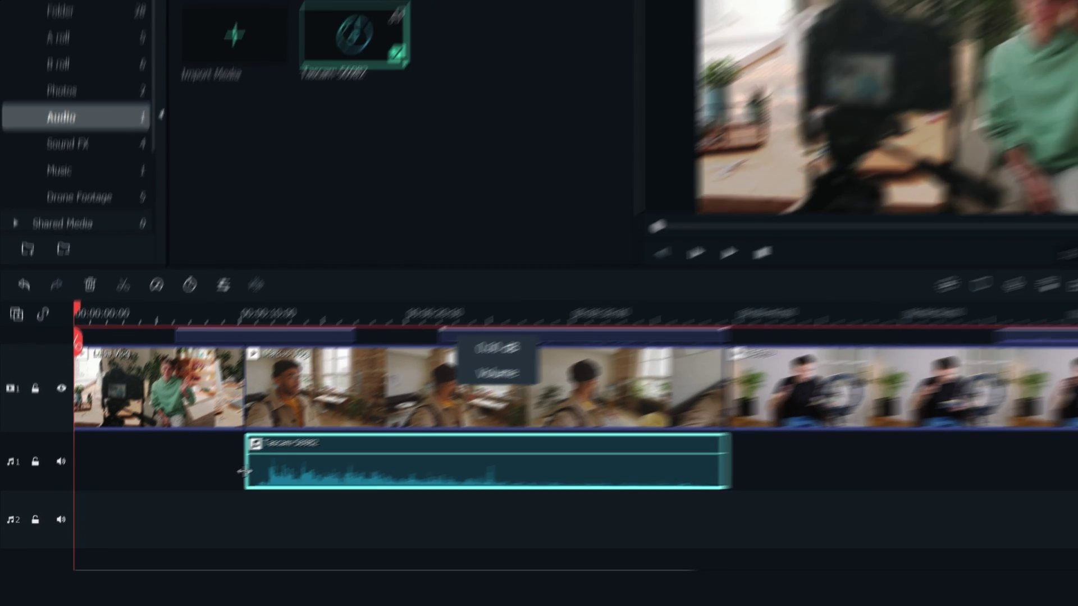
{"action": "left_click", "coordinate": [100, 124]}
{"action": "left_click_drag", "start_coordinate": [292, 143], "coordinate": [221, 524]}
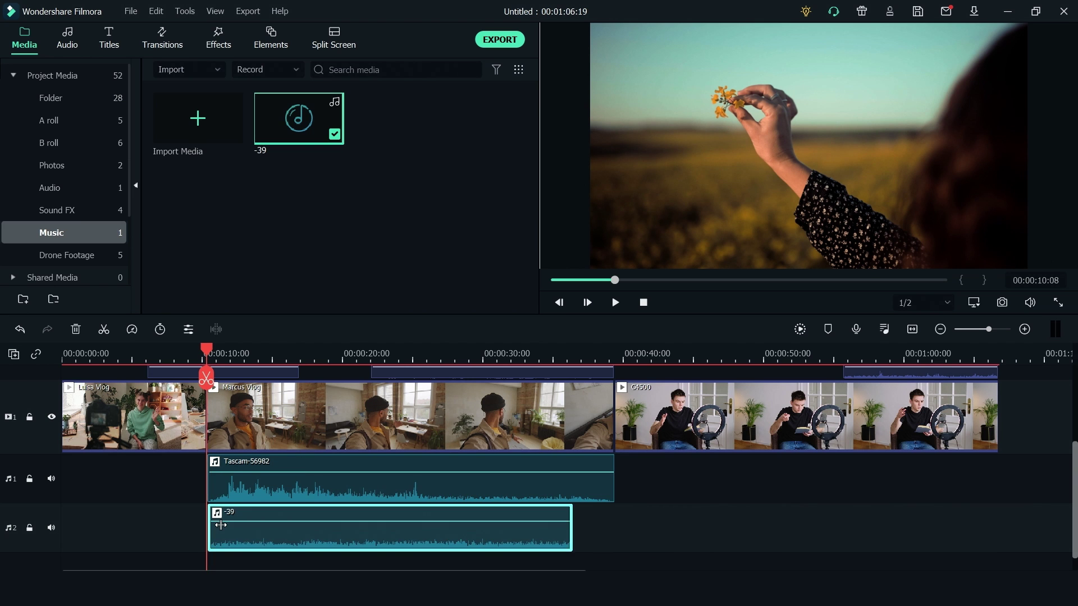
{"action": "scroll", "coordinate": [538, 535], "scroll_direction": "up", "scroll_amount": 2}
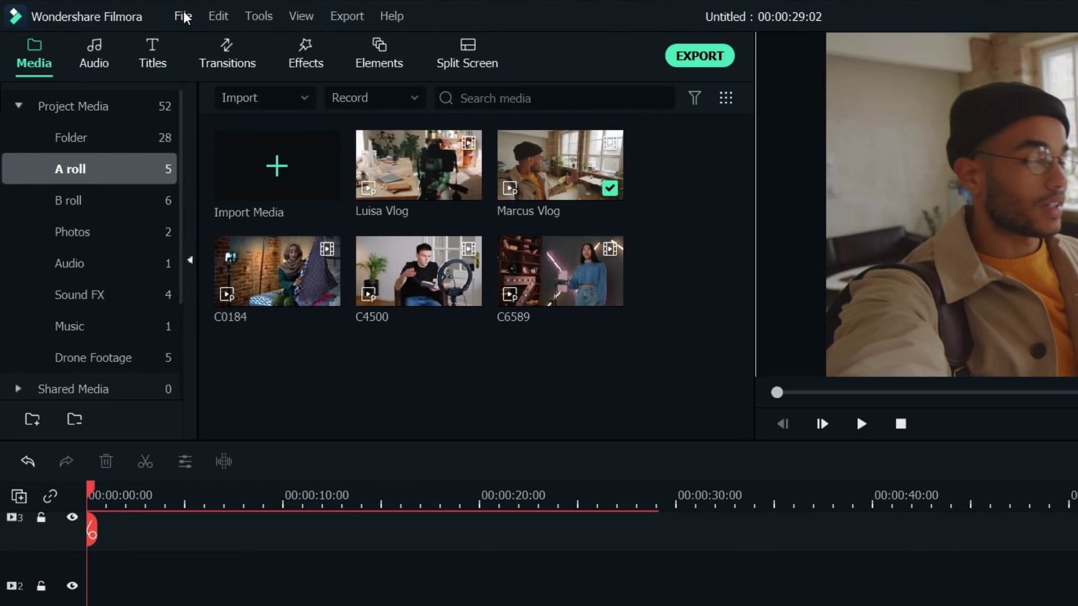
Step: Assign the C keyboard shortcut to Crop and Zoom and test it on a clip
{"action": "left_click", "coordinate": [131, 11]}
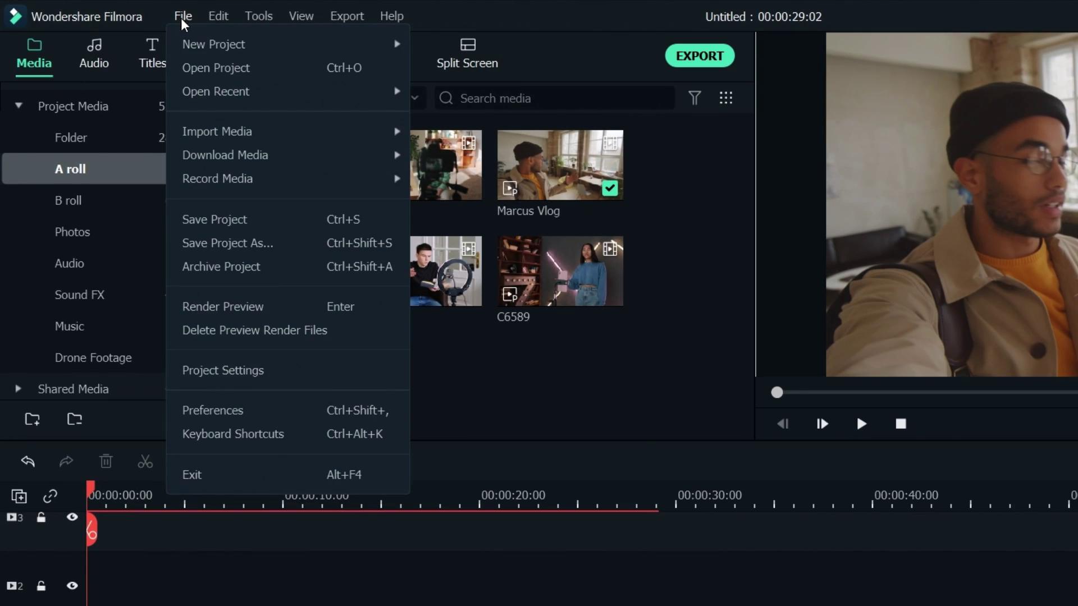
{"action": "left_click", "coordinate": [244, 432]}
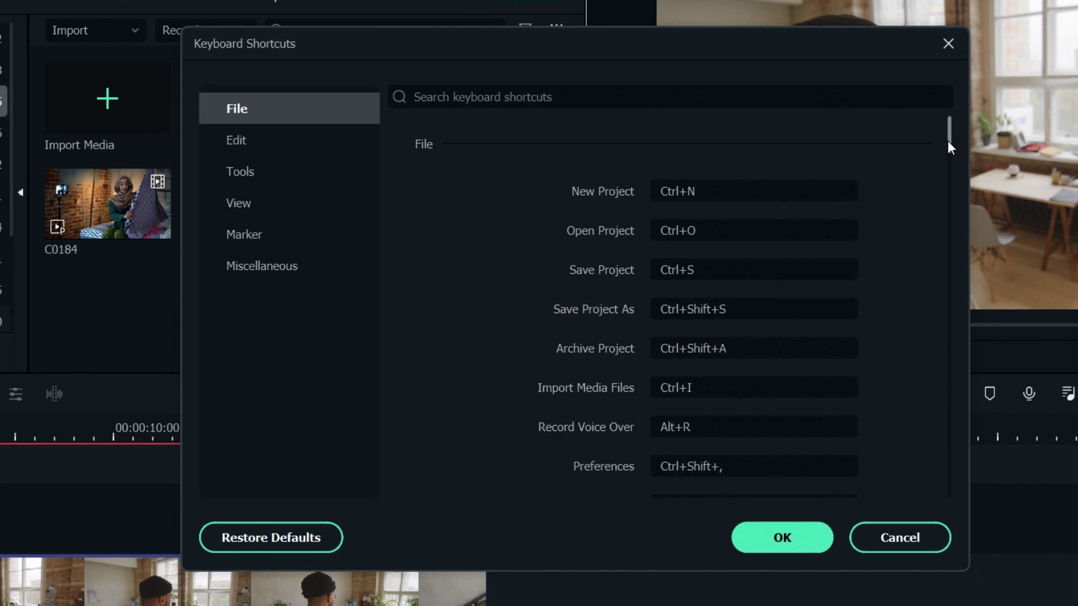
{"action": "left_click_drag", "start_coordinate": [948, 143], "coordinate": [965, 117]}
{"action": "key", "text": "Escape"}
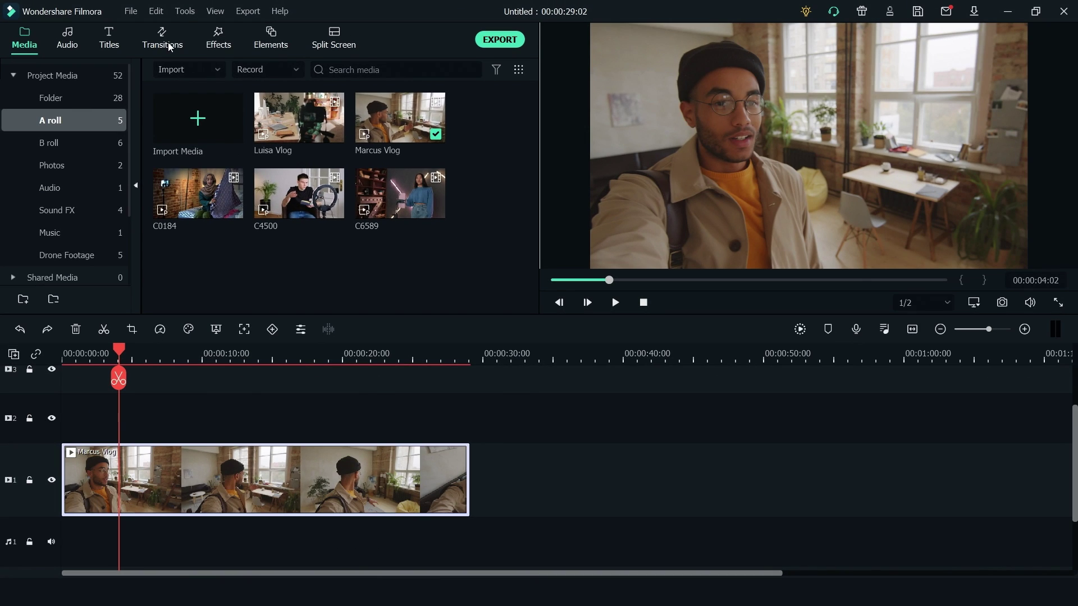
{"action": "left_click", "coordinate": [185, 13]}
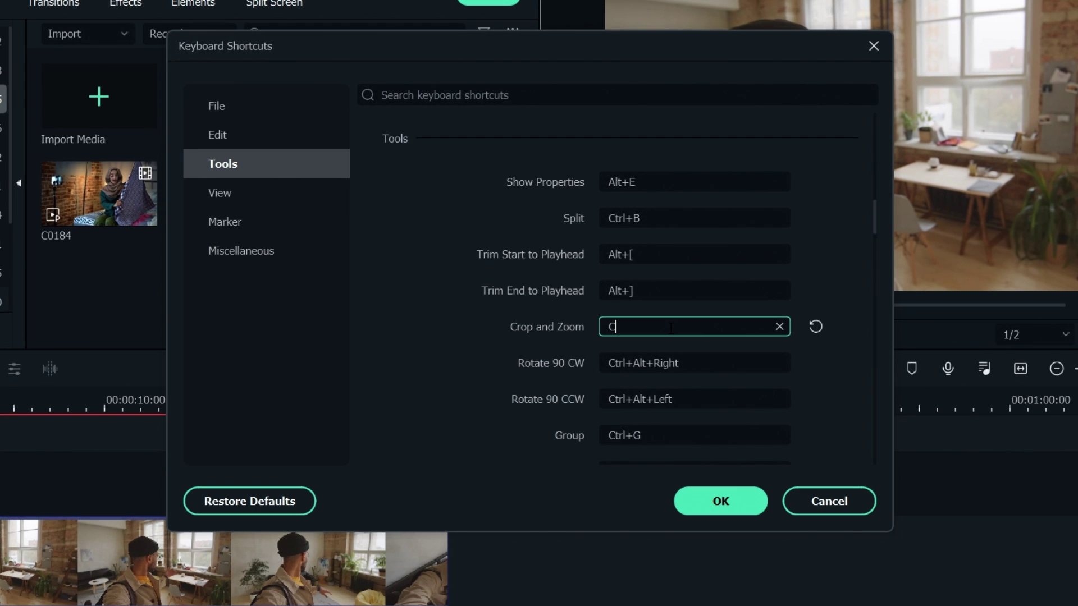
{"action": "left_click", "coordinate": [695, 507]}
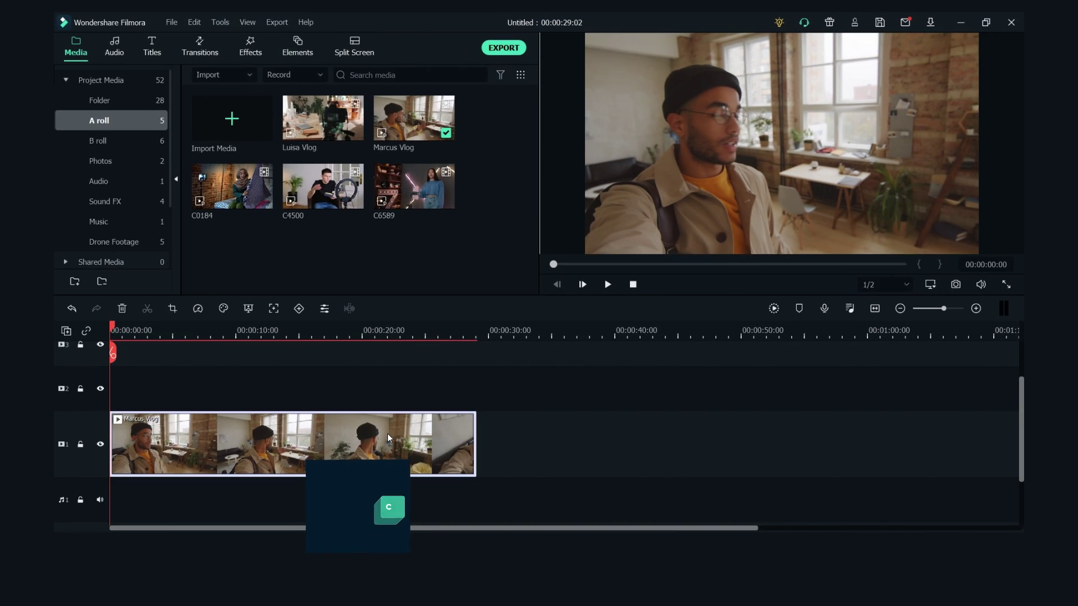
{"action": "key", "text": "c"}
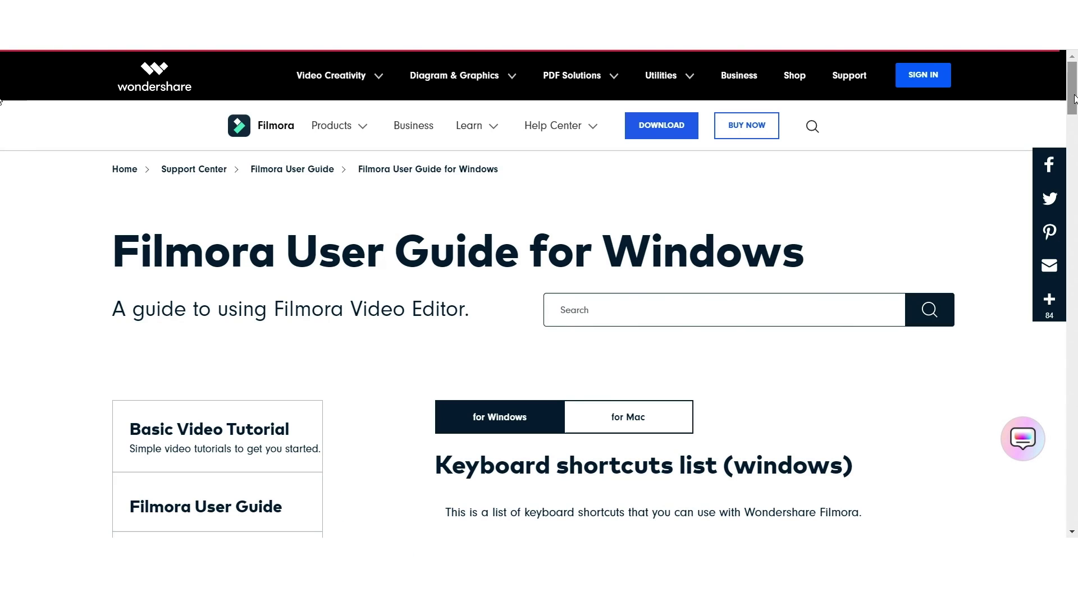
Step: Scroll the Filmora User Guide to the Keyboard shortcuts list (windows) table
{"action": "left_click_drag", "start_coordinate": [1073, 98], "coordinate": [1074, 140]}
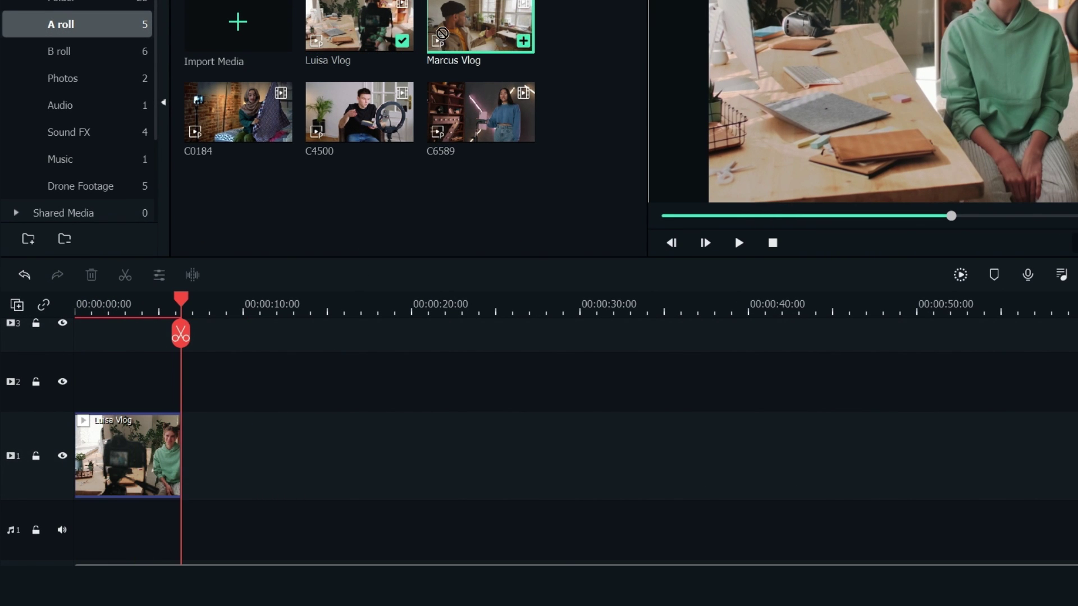
Step: Trim the first vlog, add the second after it, and cut out its 13–20 s section
{"action": "left_click_drag", "start_coordinate": [481, 25], "coordinate": [186, 455]}
{"action": "left_click_drag", "start_coordinate": [181, 335], "coordinate": [427, 334]}
{"action": "left_click", "coordinate": [308, 334]}
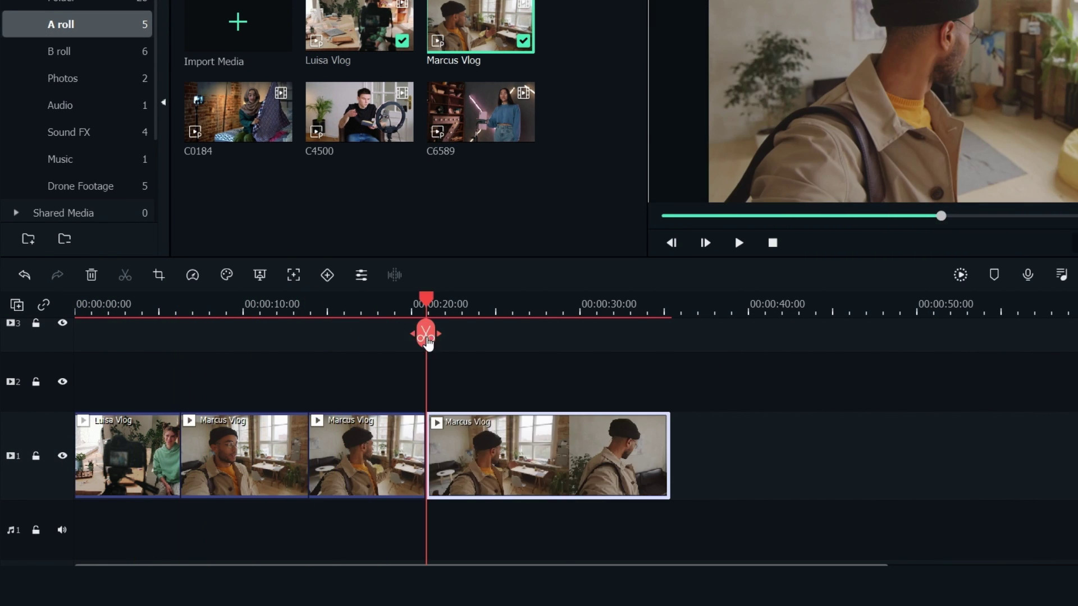
{"action": "left_click", "coordinate": [426, 334]}
{"action": "left_click", "coordinate": [368, 454]}
{"action": "key", "text": "Delete"}
Step: Append C0184 and C4500 to the main track, trimming C4500 to end at about 57 s
{"action": "left_click", "coordinate": [280, 132]}
{"action": "left_click", "coordinate": [402, 132]}
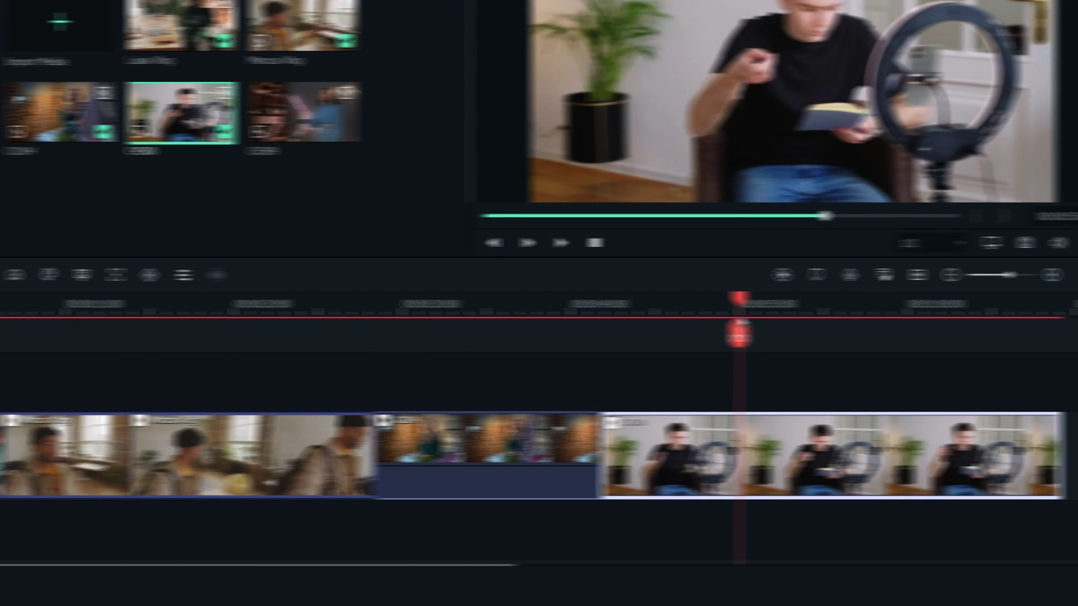
{"action": "left_click", "coordinate": [825, 335]}
{"action": "left_click", "coordinate": [868, 444]}
{"action": "key", "text": "Delete"}
Step: Layer trimmed B-roll on track 2: C1563 to about 10 s, a shortened C6598, and a production clip near 40 s
{"action": "left_click", "coordinate": [262, 112]}
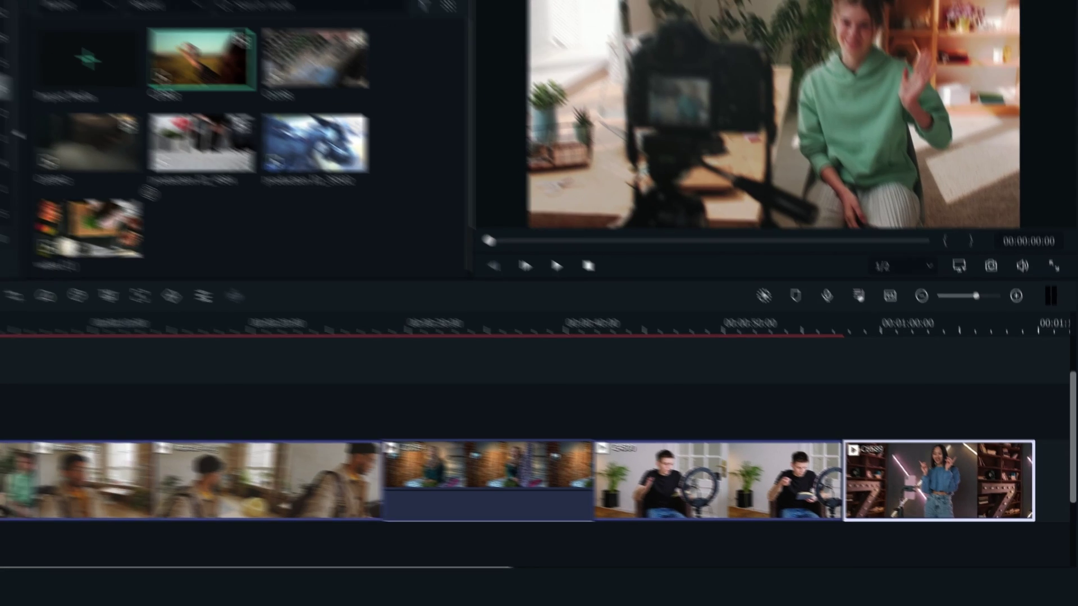
{"action": "left_click_drag", "start_coordinate": [299, 118], "coordinate": [120, 450]}
{"action": "left_click", "coordinate": [148, 354]}
{"action": "left_click", "coordinate": [148, 379]}
{"action": "left_click", "coordinate": [213, 433]}
{"action": "key", "text": "Delete"}
{"action": "left_click_drag", "start_coordinate": [400, 118], "coordinate": [270, 432]}
{"action": "left_click_drag", "start_coordinate": [497, 432], "coordinate": [328, 425]}
{"action": "left_click_drag", "start_coordinate": [400, 194], "coordinate": [767, 431]}
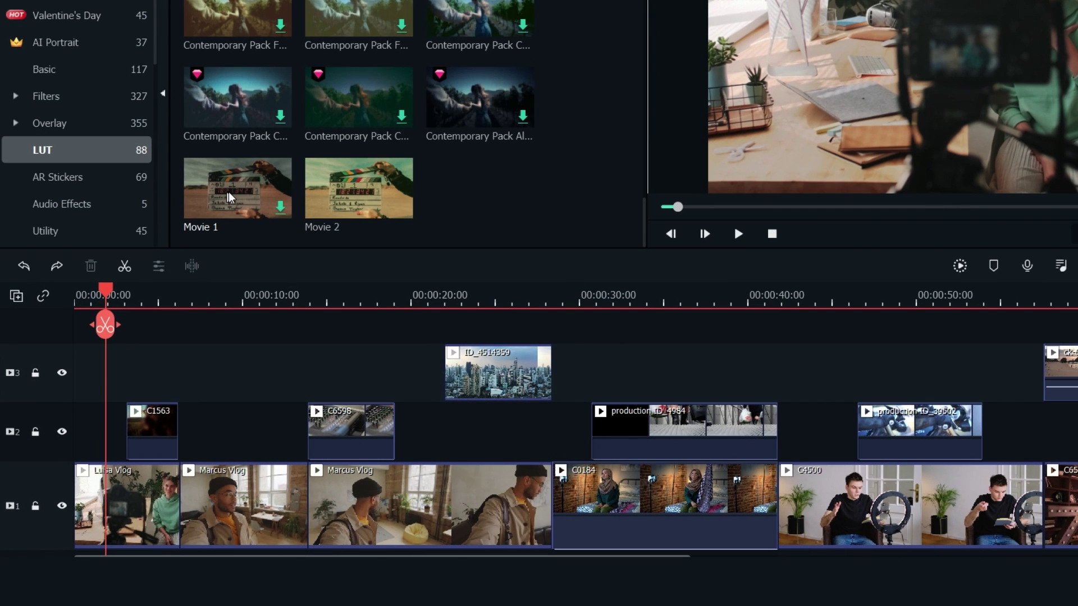
Step: Apply the Movie 1 LUT, add Lower Third 2 titles on track 4, and raise C0184's volume
{"action": "left_click_drag", "start_coordinate": [215, 229], "coordinate": [229, 481]}
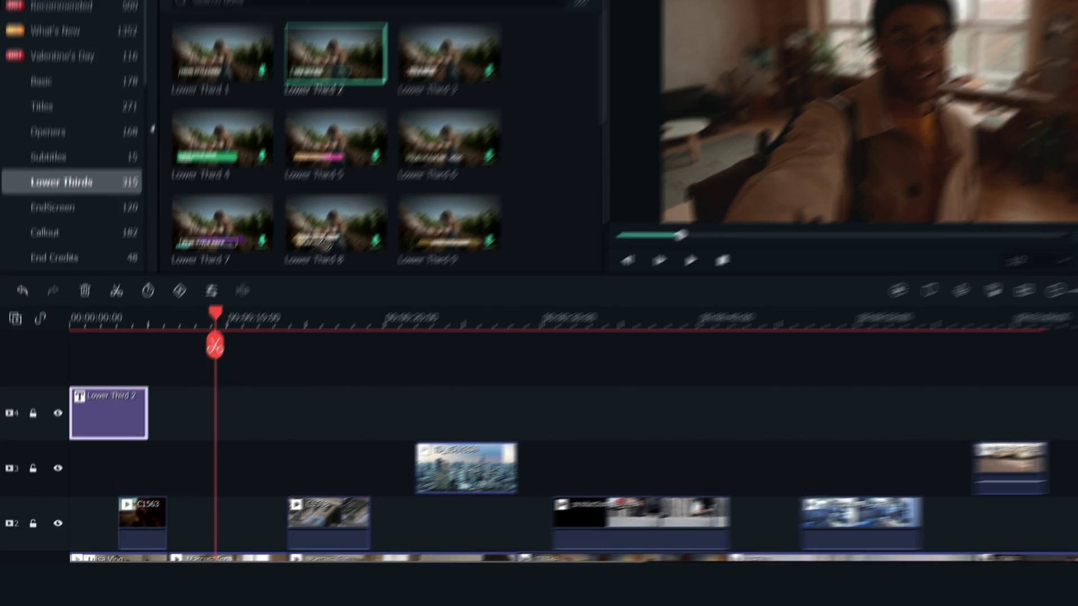
{"action": "left_click_drag", "start_coordinate": [336, 54], "coordinate": [294, 422]}
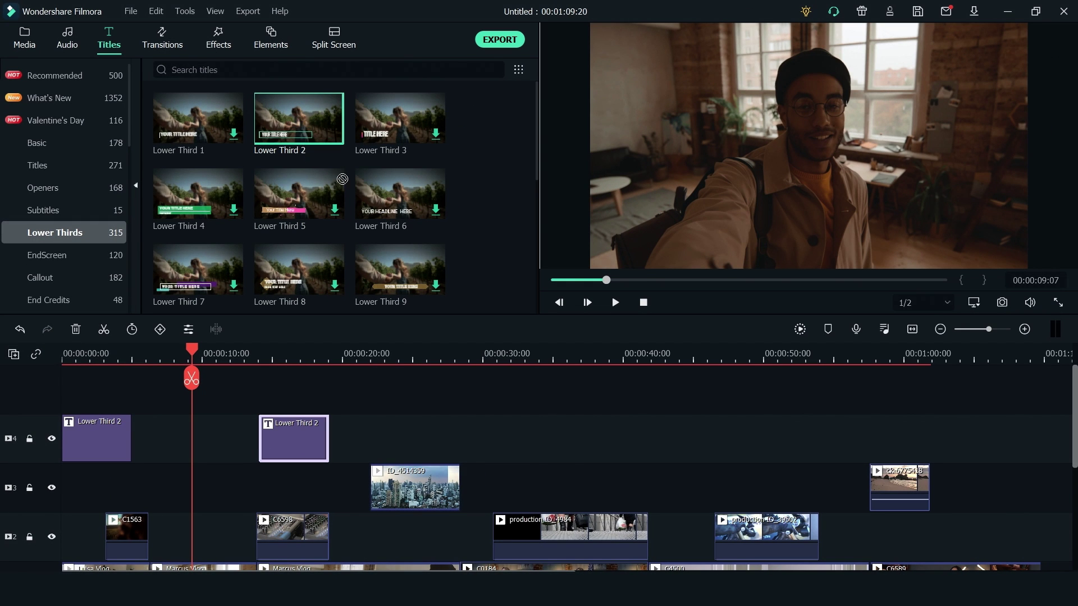
{"action": "left_click_drag", "start_coordinate": [342, 179], "coordinate": [469, 459]}
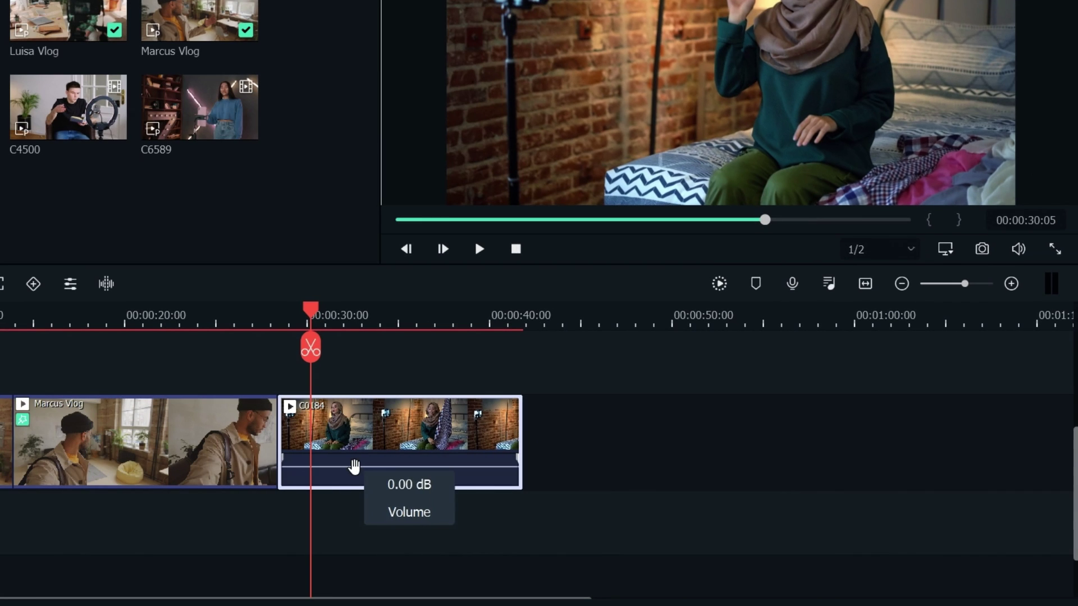
{"action": "left_click_drag", "start_coordinate": [357, 463], "coordinate": [346, 471]}
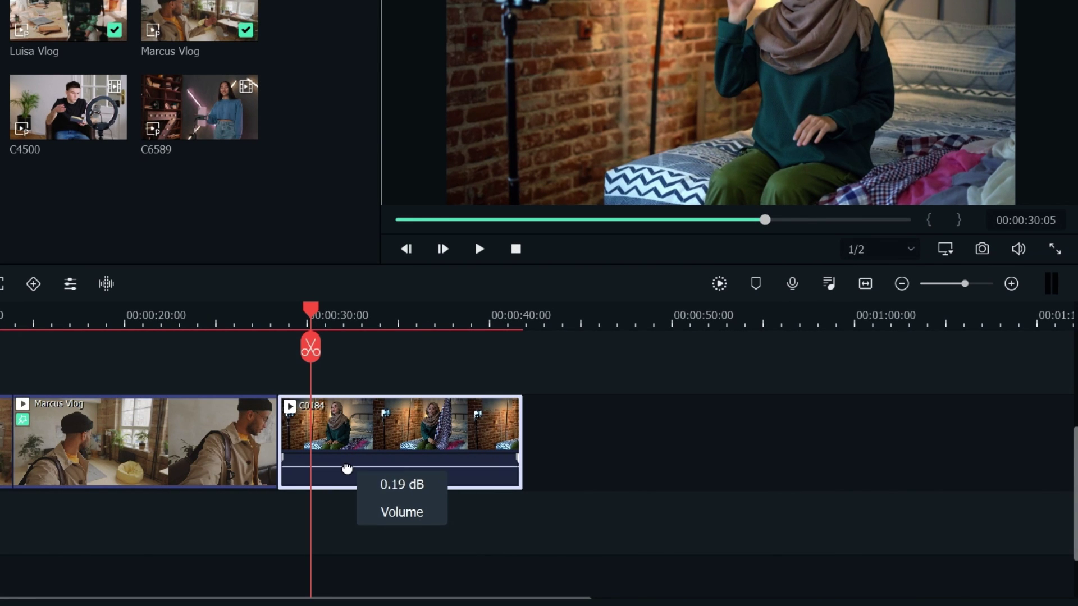
Step: Set C0184 to about 0.19 dB and name the 00:00:30:05 marker Sound FX with a comment
{"action": "left_click_drag", "start_coordinate": [350, 473], "coordinate": [350, 472]}
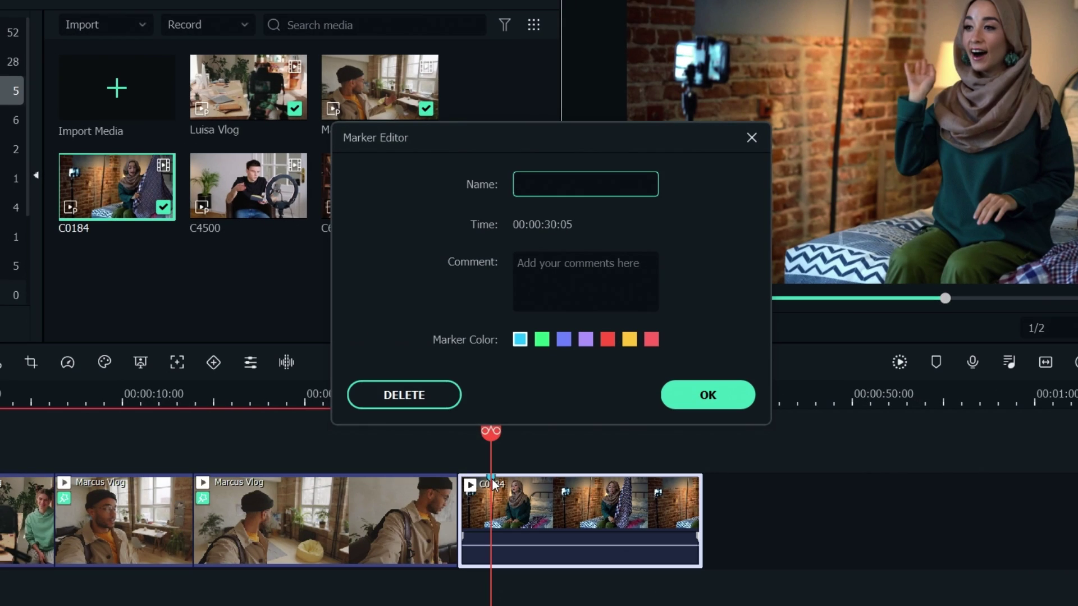
{"action": "type", "text": "Sound FX"}
{"action": "left_click", "coordinate": [546, 267]}
{"action": "type", "text": "A"}
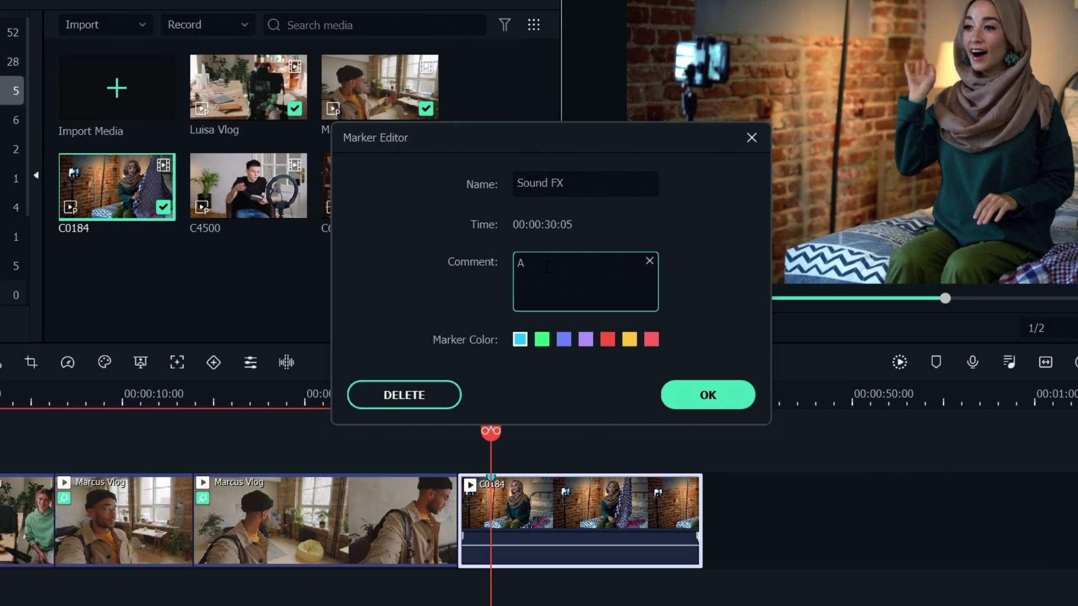